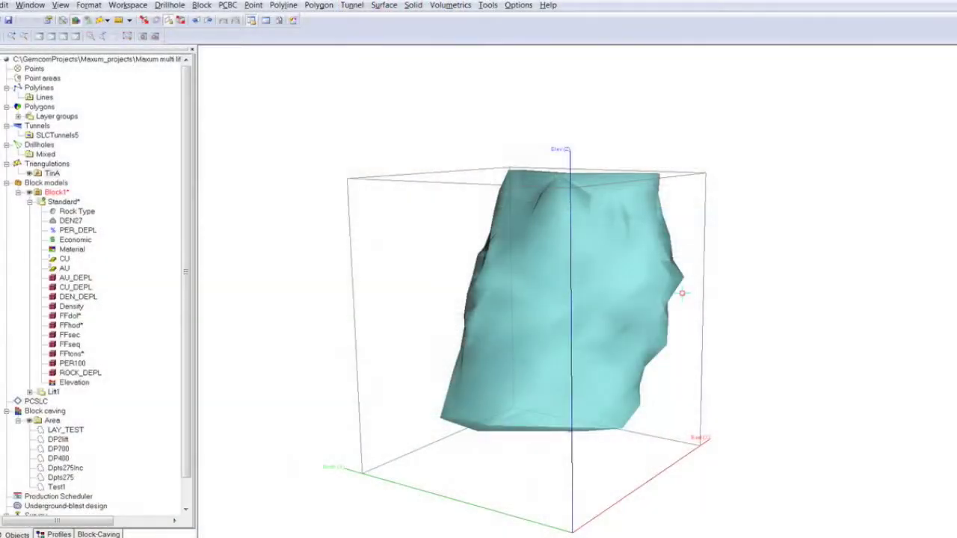
Display the CU attribute of the Block1 block model in 3D and hide the TinA triangulation.
{"action": "left_click_drag", "start_coordinate": [681, 293], "coordinate": [278, 280]}
{"action": "left_click_drag", "start_coordinate": [456, 293], "coordinate": [626, 292]}
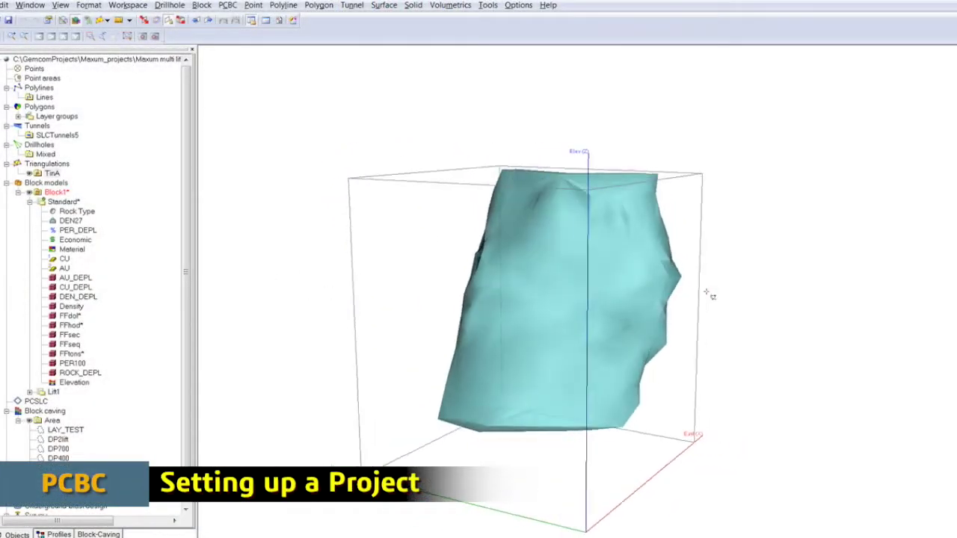
{"action": "right_click", "coordinate": [75, 259]}
{"action": "left_click", "coordinate": [146, 264]}
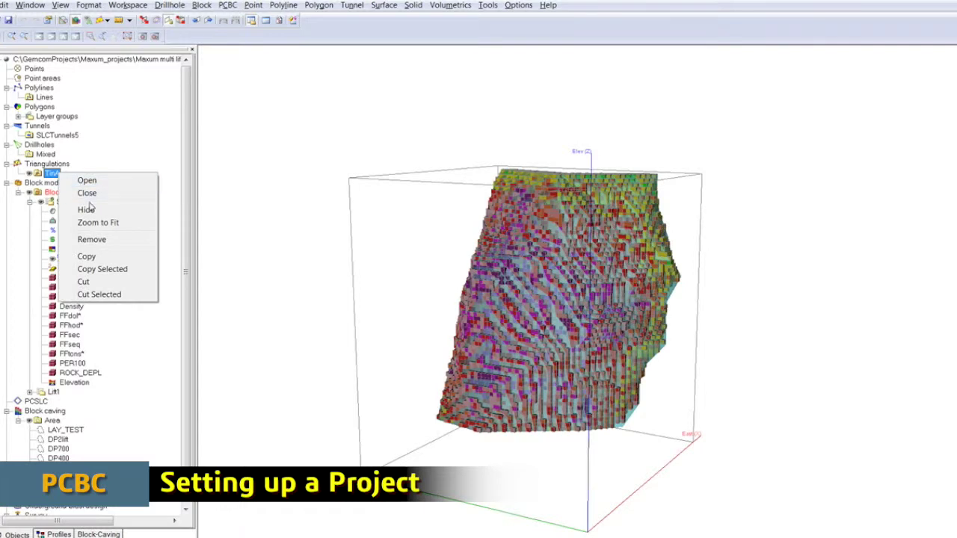
{"action": "left_click", "coordinate": [87, 209]}
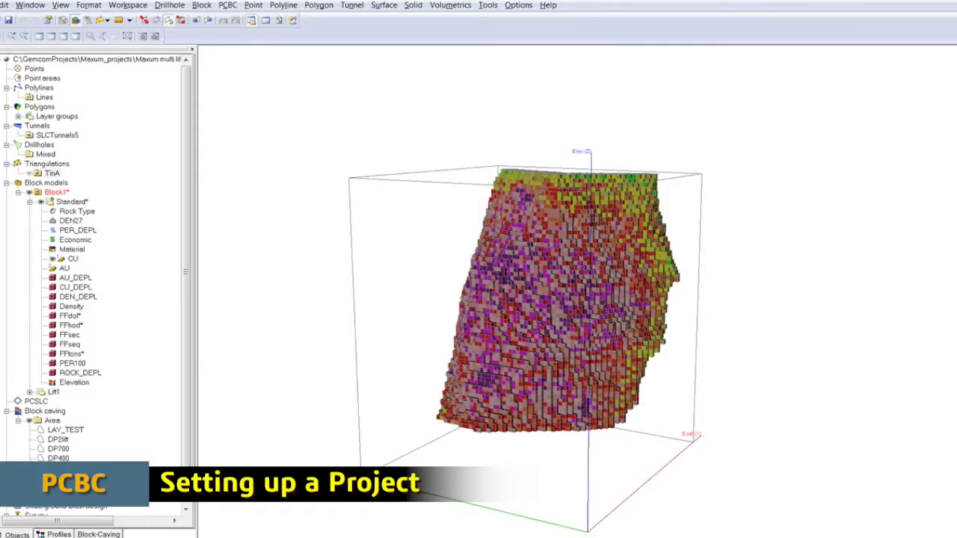
{"action": "left_click_drag", "start_coordinate": [688, 321], "coordinate": [755, 290]}
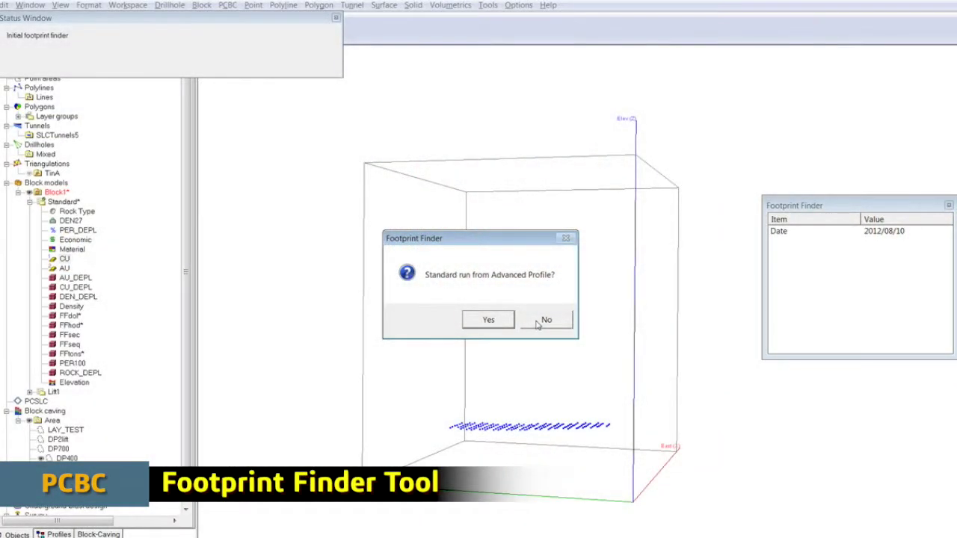
Start a standard Footprint Finder run from the advanced profile FF300E.
{"action": "left_click", "coordinate": [488, 320]}
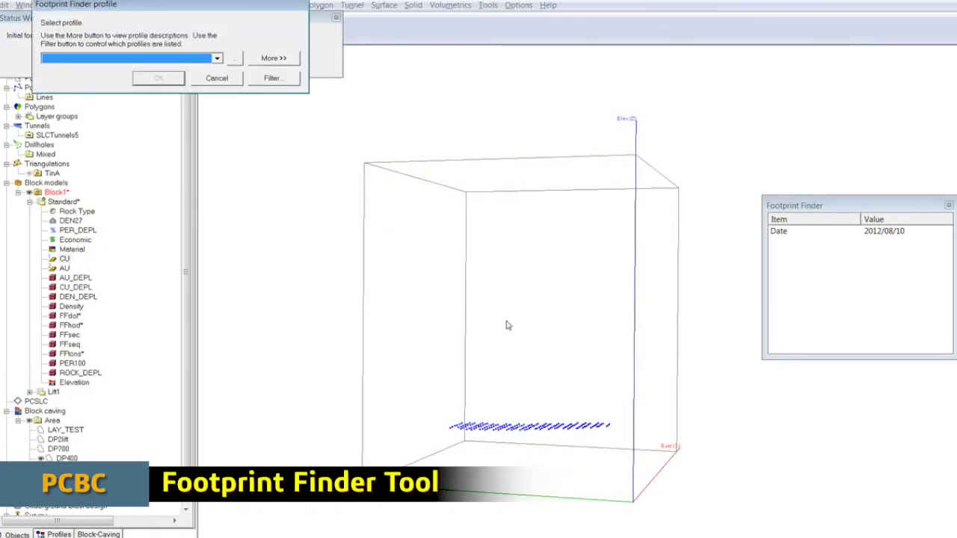
{"action": "left_click", "coordinate": [137, 63]}
{"action": "left_click", "coordinate": [66, 107]}
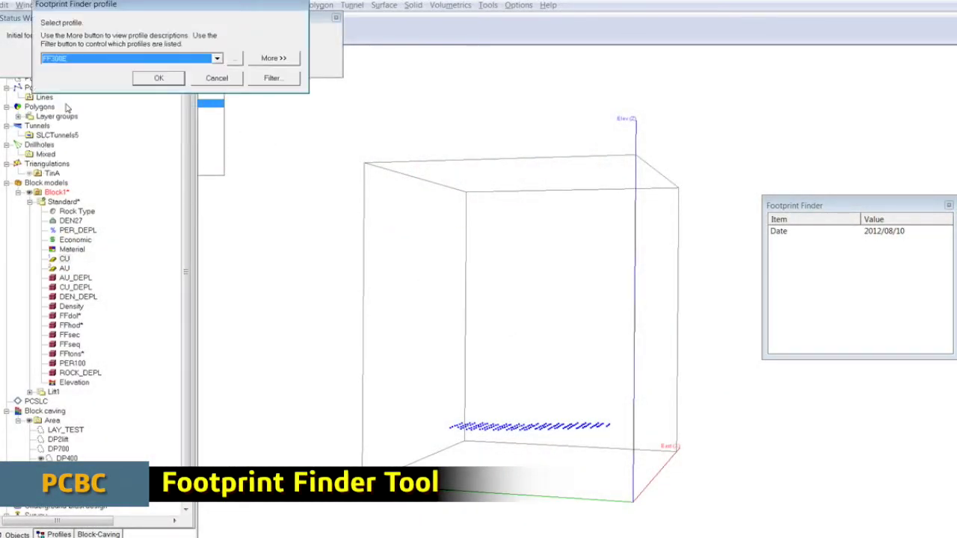
{"action": "left_click", "coordinate": [153, 78]}
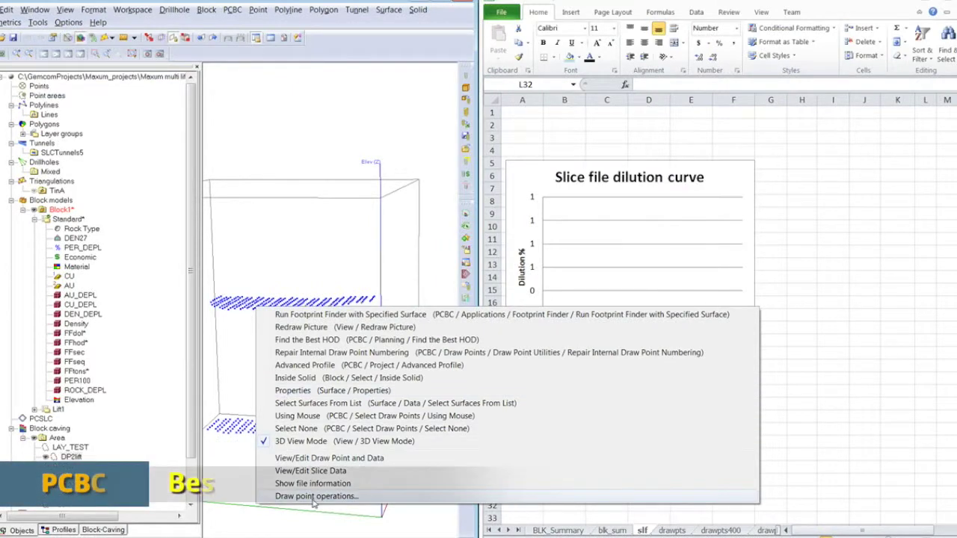
Set the draw point query option to "Info window and excel" and query a draw point's slice data.
{"action": "left_click", "coordinate": [314, 497]}
{"action": "left_click", "coordinate": [168, 263]}
{"action": "left_click", "coordinate": [167, 284]}
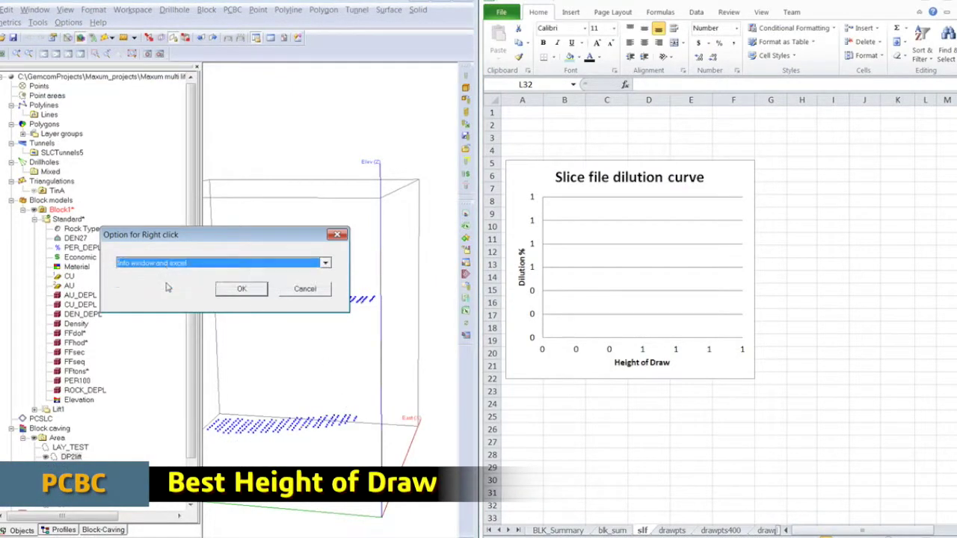
{"action": "left_click", "coordinate": [241, 289]}
{"action": "mouse_move", "coordinate": [277, 319]}
{"action": "right_mouse_down"}
{"action": "mouse_move", "coordinate": [297, 305]}
{"action": "mouse_move", "coordinate": [267, 303]}
{"action": "mouse_move", "coordinate": [270, 335]}
{"action": "mouse_move", "coordinate": [304, 312]}
{"action": "mouse_move", "coordinate": [309, 332]}
{"action": "right_mouse_up"}
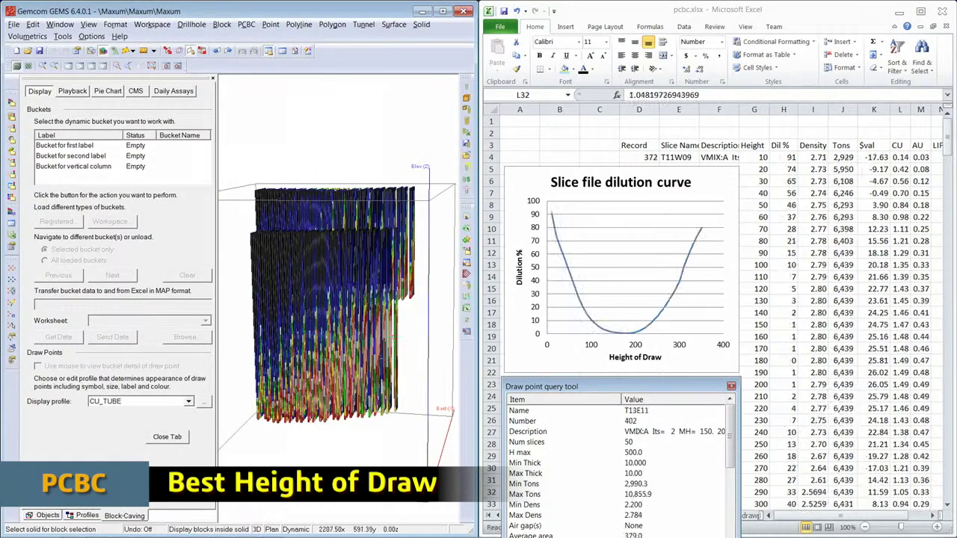
Compute the best height of draw with the comment "Maxum Project", profile BH2LIFT and a minimum allowable HOD of 0.
{"action": "right_click_drag", "start_coordinate": [333, 300], "coordinate": [105, 279]}
{"action": "left_click", "coordinate": [11, 273]}
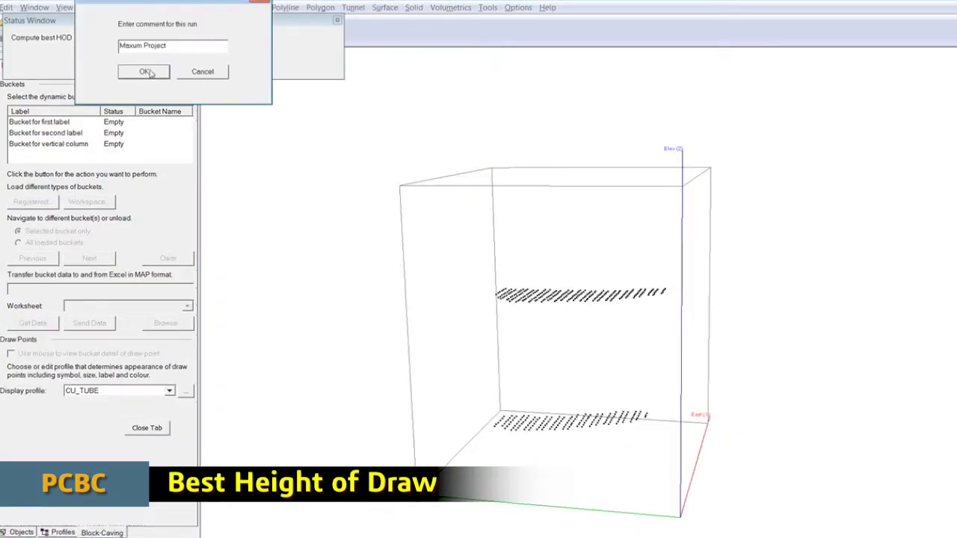
{"action": "left_click", "coordinate": [150, 71]}
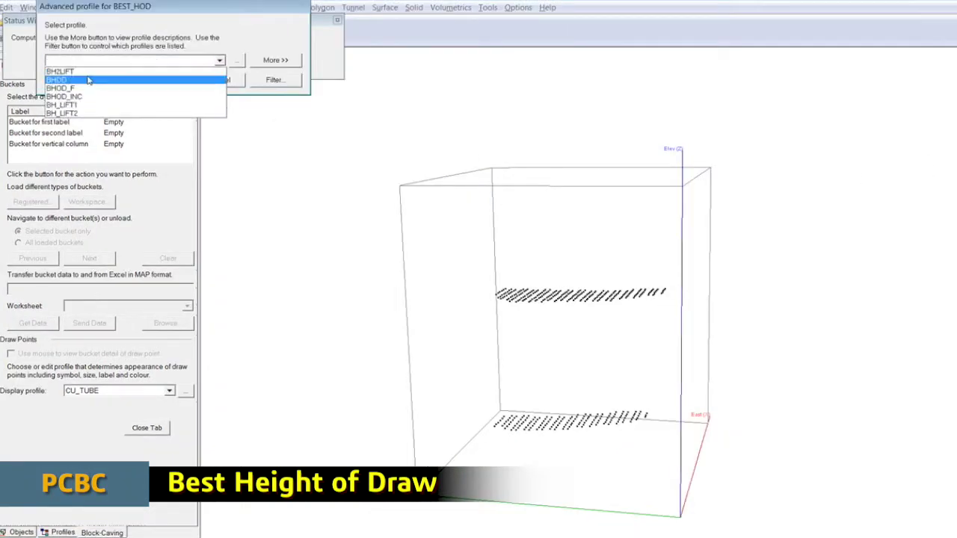
{"action": "left_click", "coordinate": [150, 74]}
{"action": "left_click", "coordinate": [151, 81]}
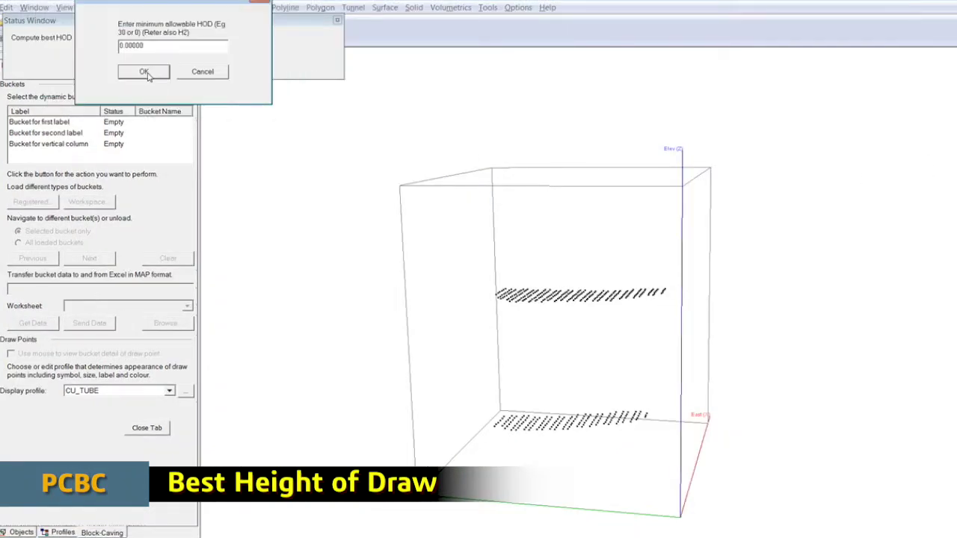
{"action": "left_click", "coordinate": [144, 72]}
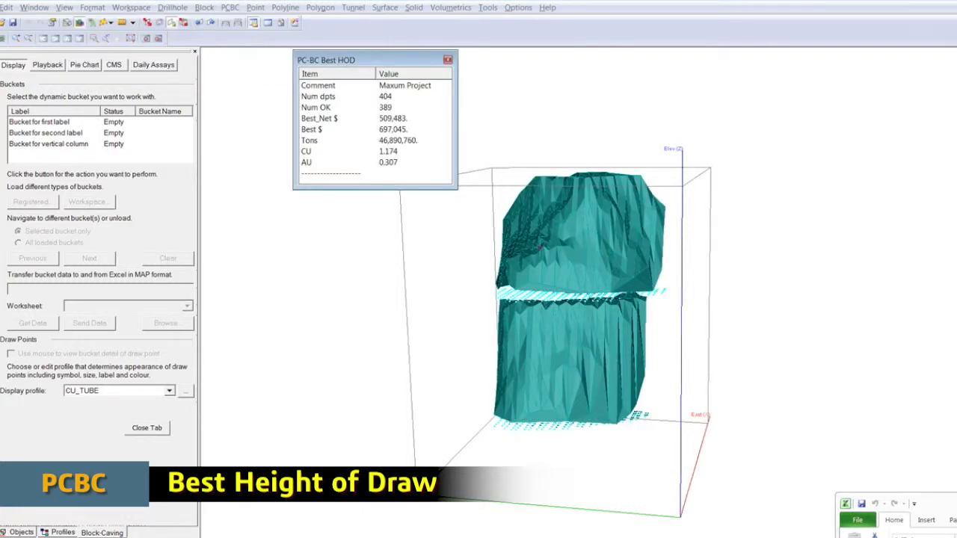
{"action": "mouse_move", "coordinate": [722, 369]}
{"action": "left_mouse_down"}
{"action": "mouse_move", "coordinate": [297, 323]}
{"action": "mouse_move", "coordinate": [249, 299]}
{"action": "mouse_move", "coordinate": [213, 242]}
{"action": "mouse_move", "coordinate": [179, 263]}
{"action": "mouse_move", "coordinate": [187, 324]}
{"action": "left_mouse_up"}
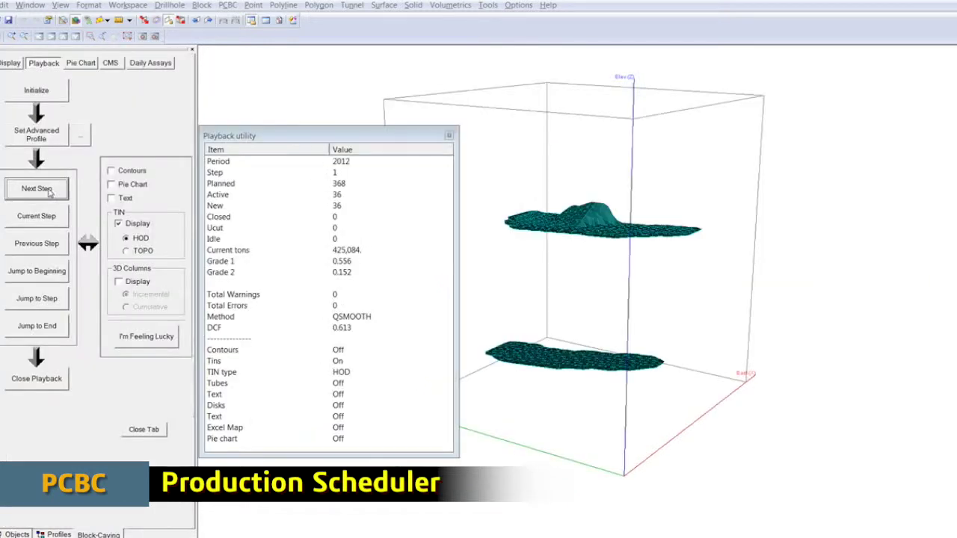
Advance the two-lift schedule playback period by period from 2012 with the HOD surface shown, examining cave growth.
{"action": "left_click", "coordinate": [37, 189]}
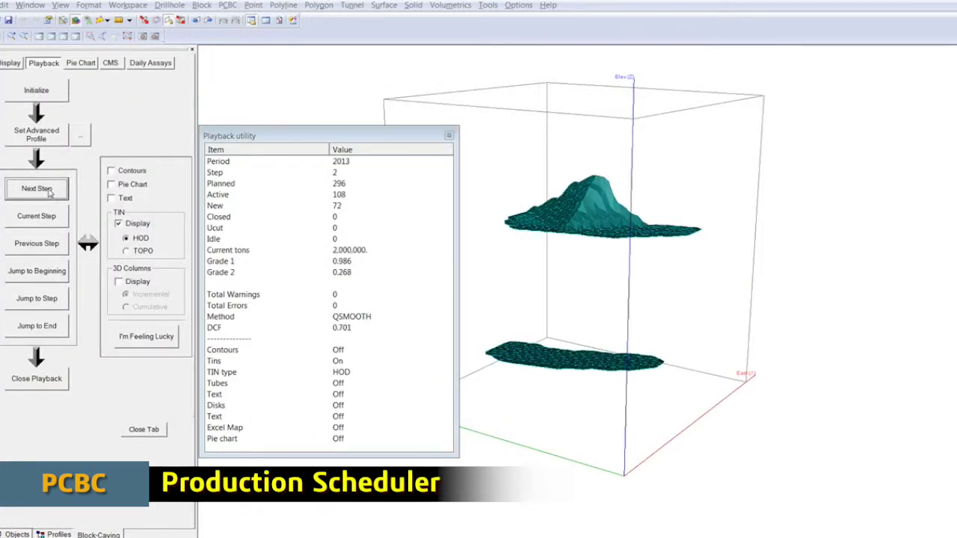
{"action": "left_click", "coordinate": [36, 189]}
{"action": "left_click", "coordinate": [48, 192]}
{"action": "left_click", "coordinate": [49, 192]}
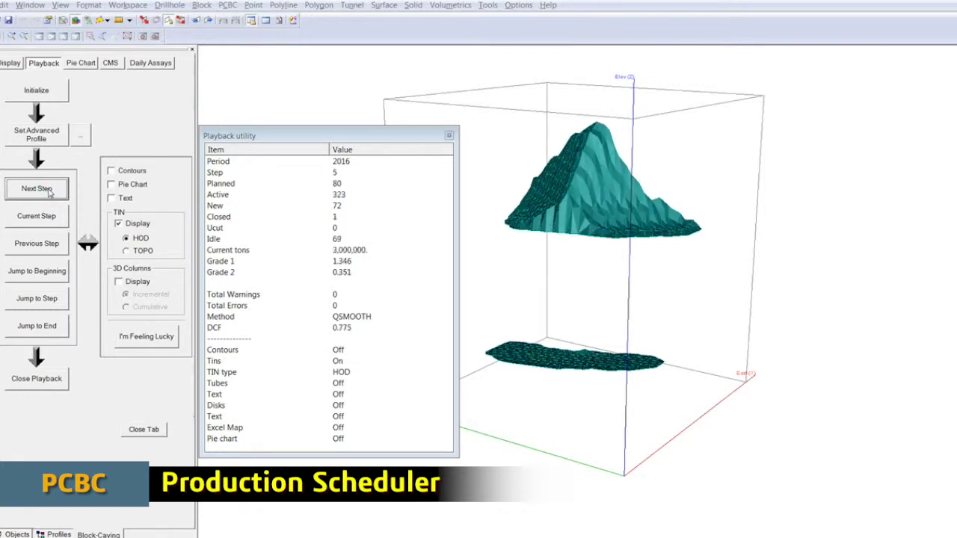
{"action": "left_click", "coordinate": [49, 192]}
{"action": "left_click", "coordinate": [49, 191]}
Advance the historical production playback beneath the open pit through successive quarters of 2002 and 2003, examining the HOD surface.
{"action": "left_click", "coordinate": [48, 191]}
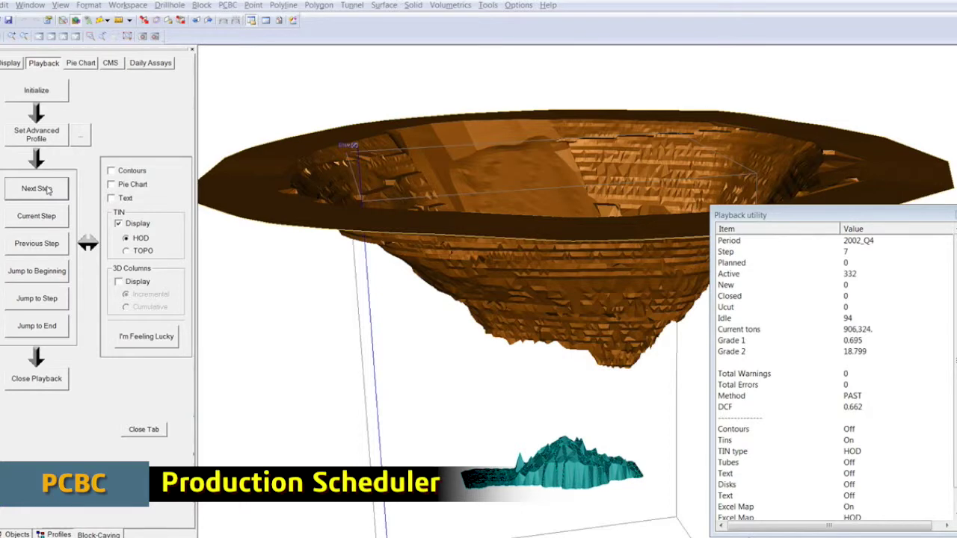
{"action": "left_click", "coordinate": [48, 190]}
{"action": "left_click", "coordinate": [49, 190]}
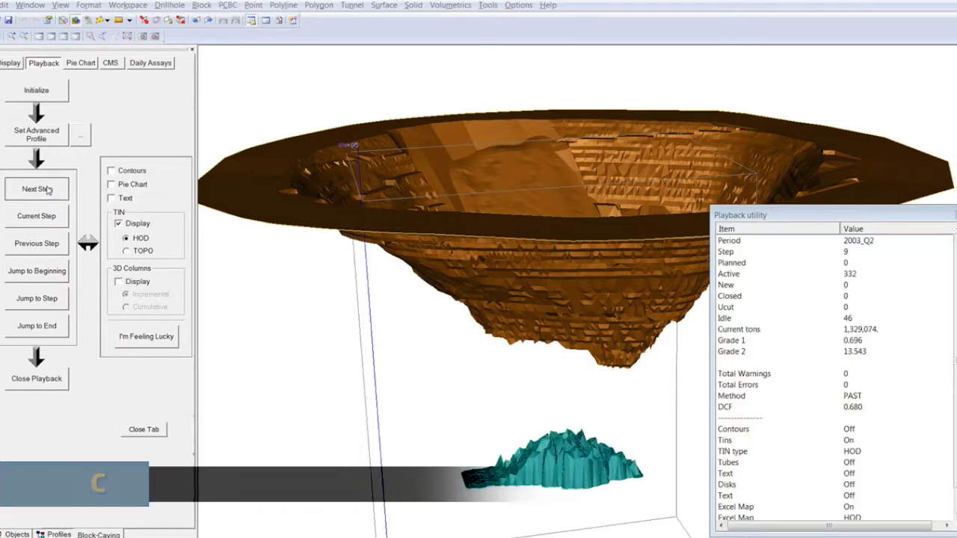
{"action": "left_click", "coordinate": [49, 190]}
{"action": "left_click", "coordinate": [49, 190]}
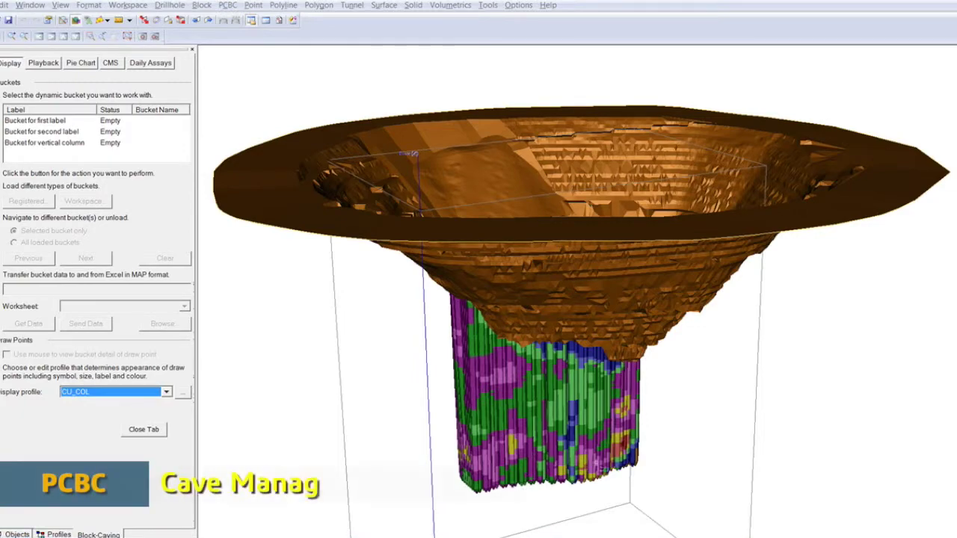
Examine the draw columns below the pit and play back the quarterly incremental 3D columns from 2001_Q2 through 2004.
{"action": "left_click_drag", "start_coordinate": [523, 351], "coordinate": [681, 358]}
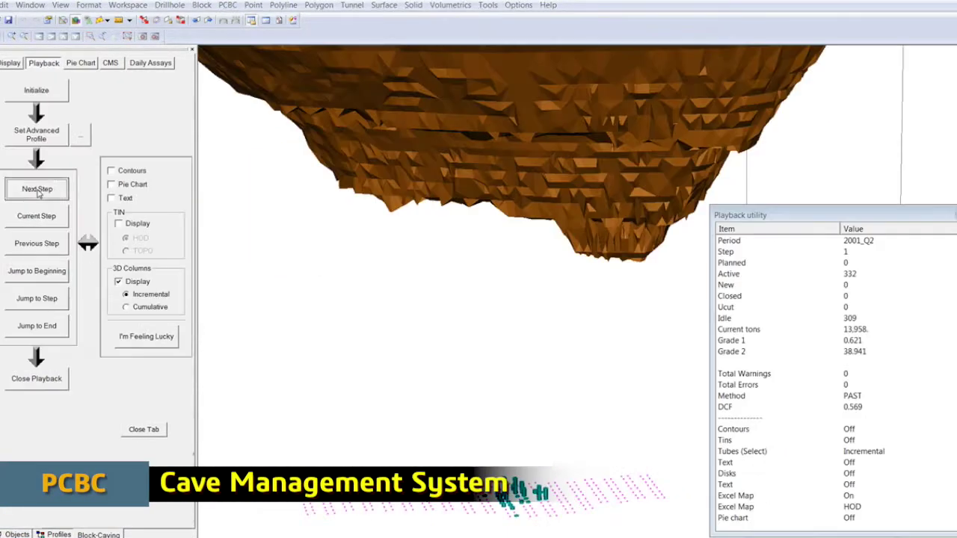
{"action": "left_click", "coordinate": [36, 189]}
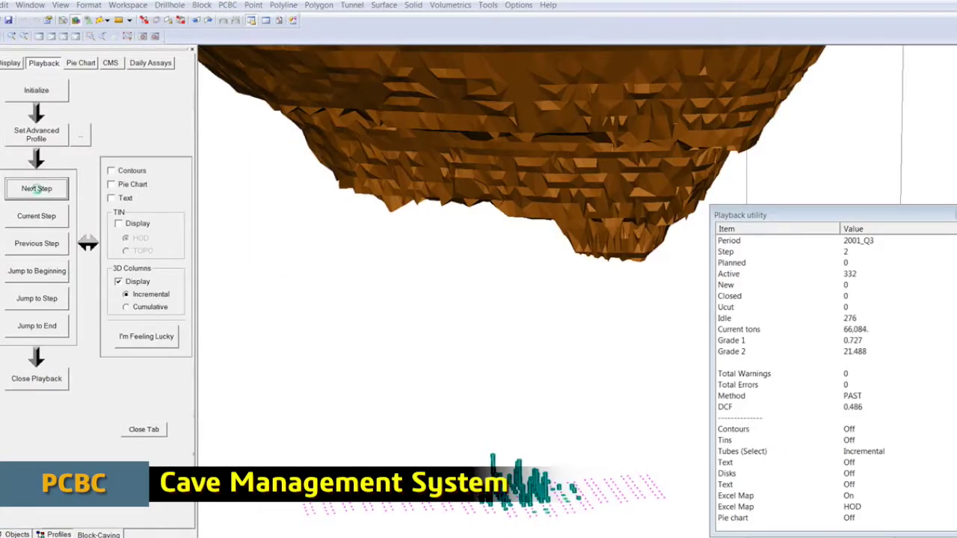
{"action": "left_click", "coordinate": [37, 189]}
{"action": "left_click", "coordinate": [37, 189]}
{"action": "left_click", "coordinate": [37, 190]}
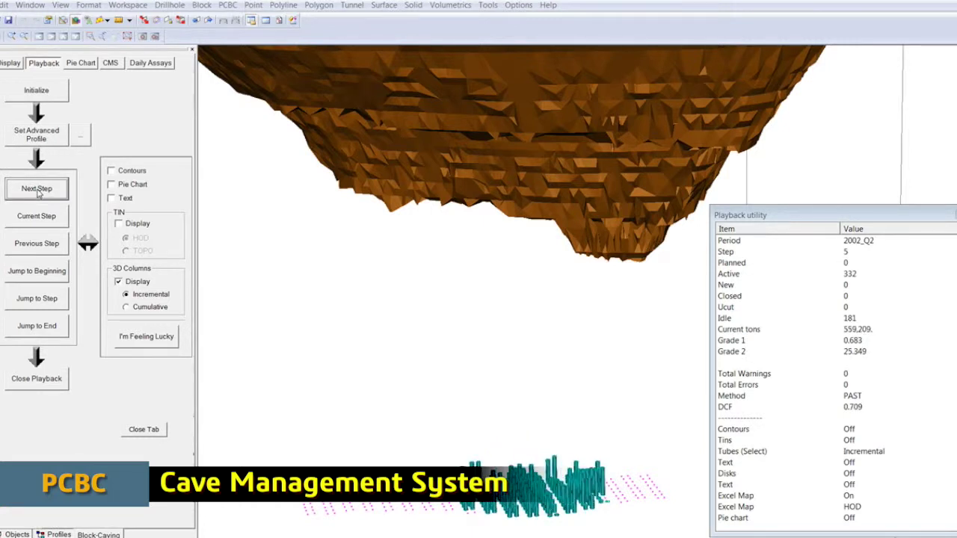
{"action": "left_click", "coordinate": [38, 190]}
{"action": "left_click", "coordinate": [38, 190]}
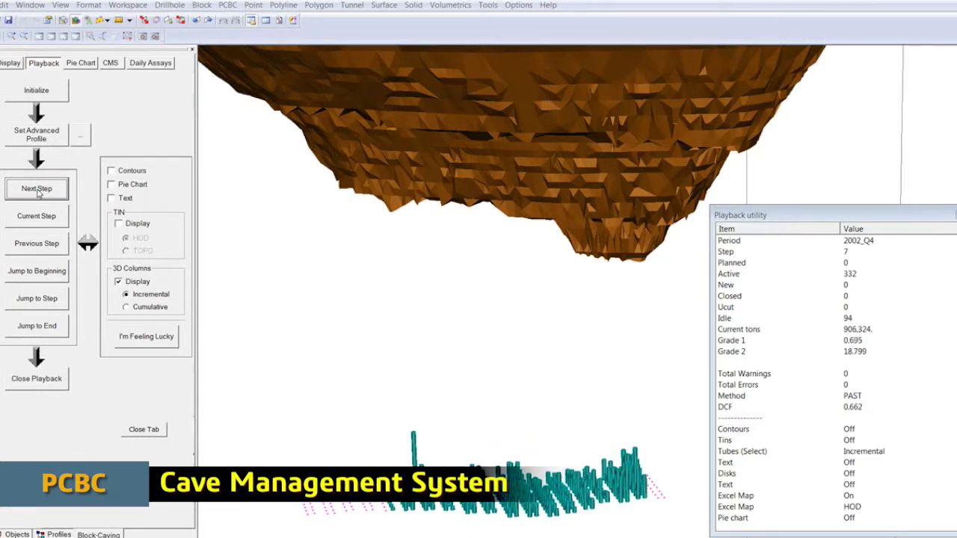
{"action": "left_click", "coordinate": [37, 190]}
{"action": "left_click", "coordinate": [38, 190]}
{"action": "left_click", "coordinate": [37, 189]}
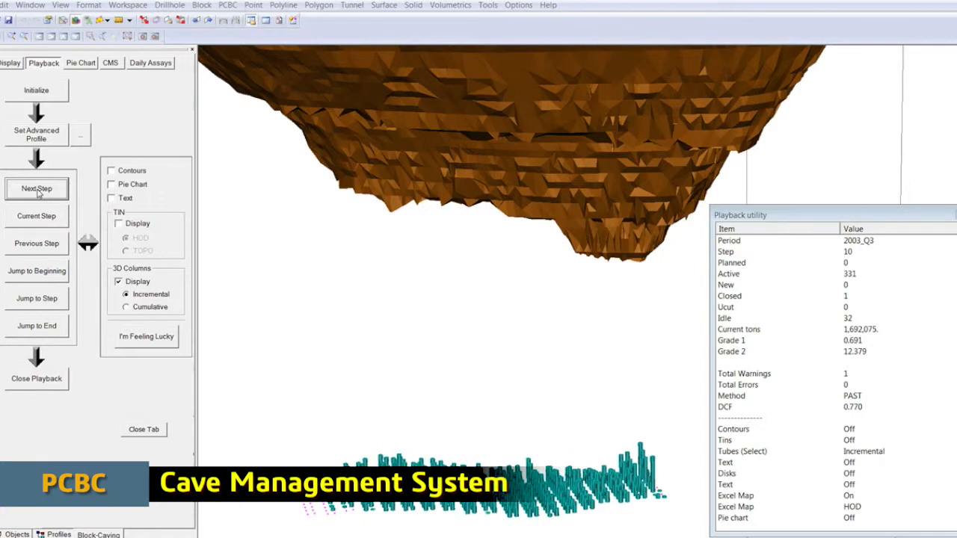
{"action": "left_click", "coordinate": [38, 190]}
{"action": "left_click", "coordinate": [37, 190]}
{"action": "left_click", "coordinate": [38, 190]}
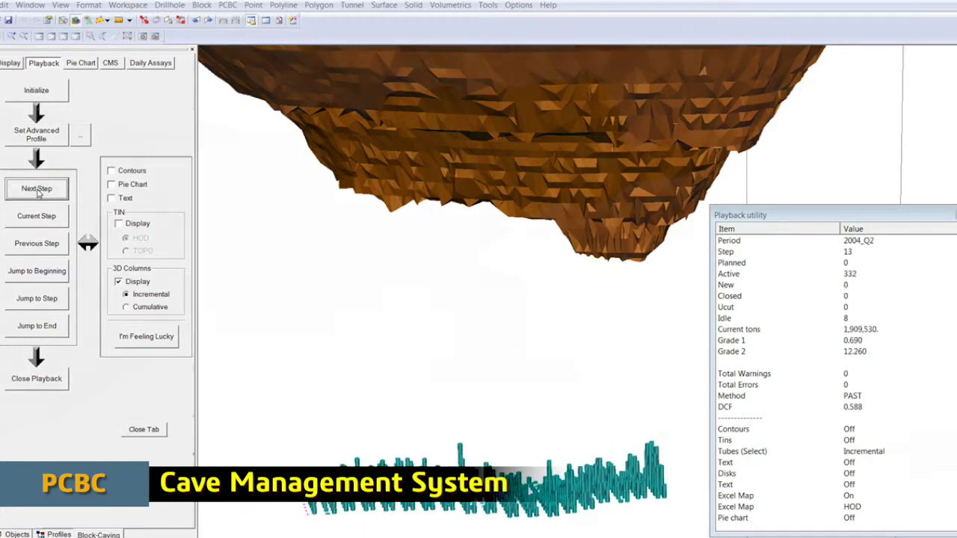
{"action": "left_click", "coordinate": [37, 190]}
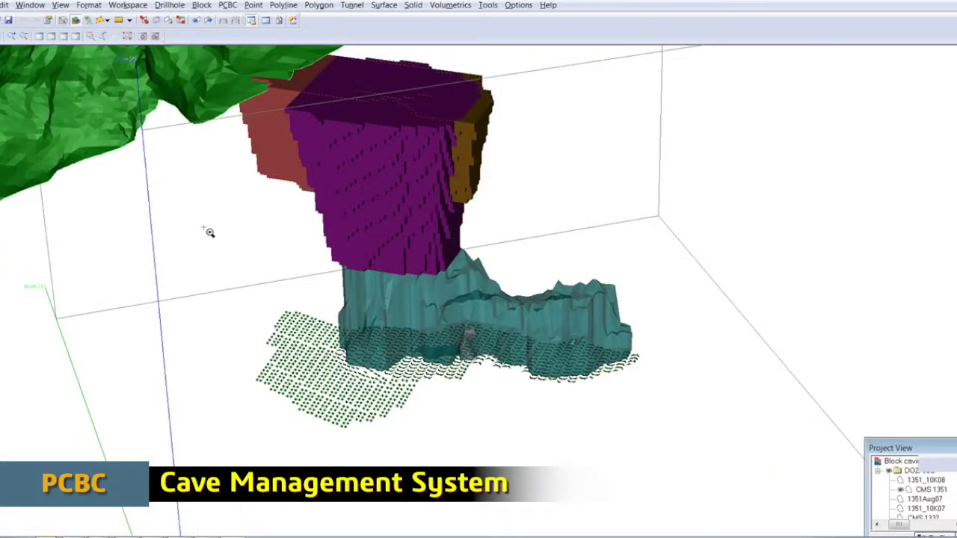
Generate the shift draw order in CMS for 70000 order tons and 4000 extra tons over 3 shifts.
{"action": "left_click_drag", "start_coordinate": [202, 227], "coordinate": [673, 459]}
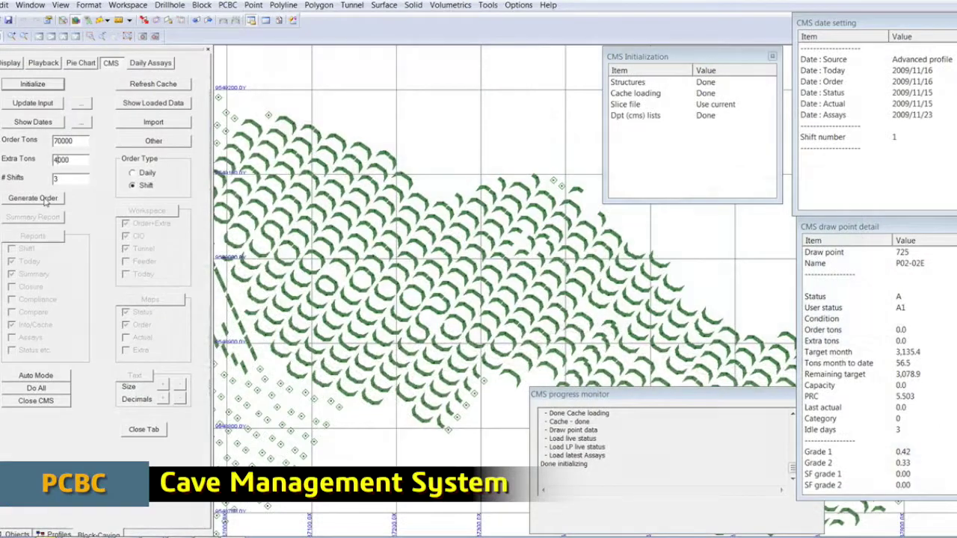
{"action": "left_click", "coordinate": [43, 199]}
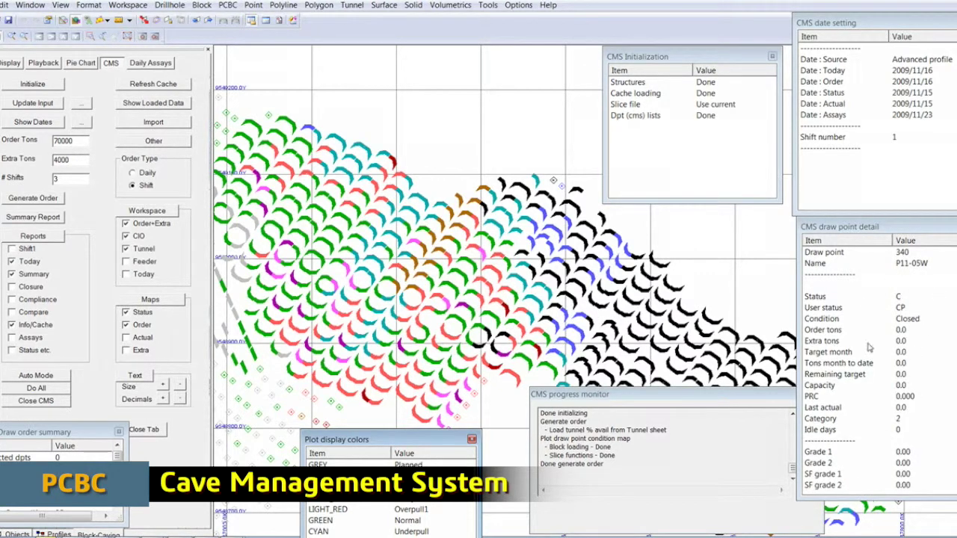
Open the CMSFEEDER workspace in the data editor.
{"action": "left_click", "coordinate": [127, 4]}
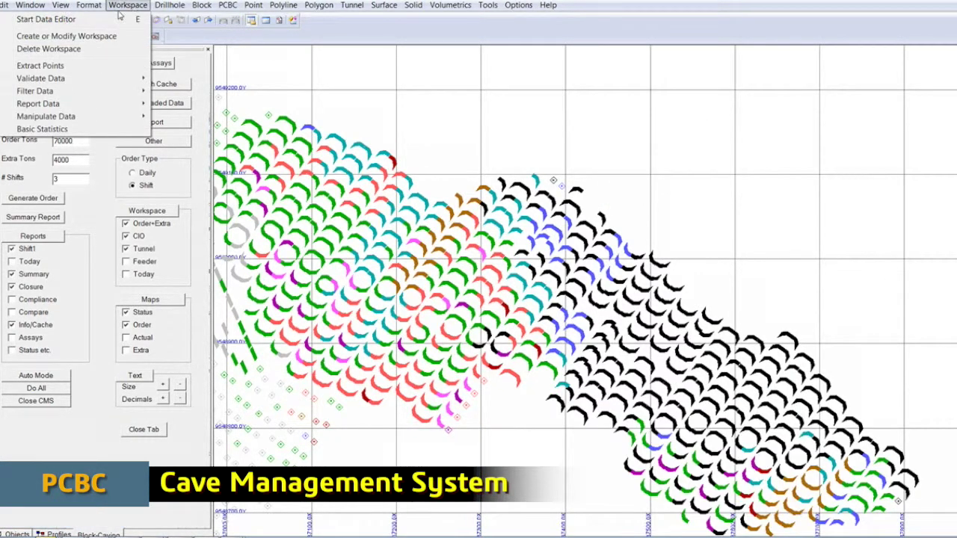
{"action": "left_click", "coordinate": [75, 18]}
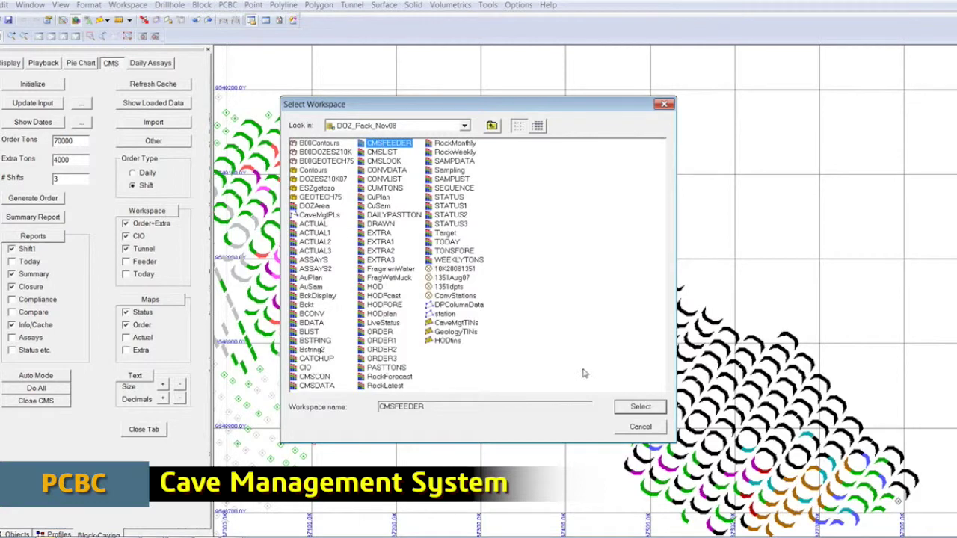
{"action": "left_click", "coordinate": [641, 408]}
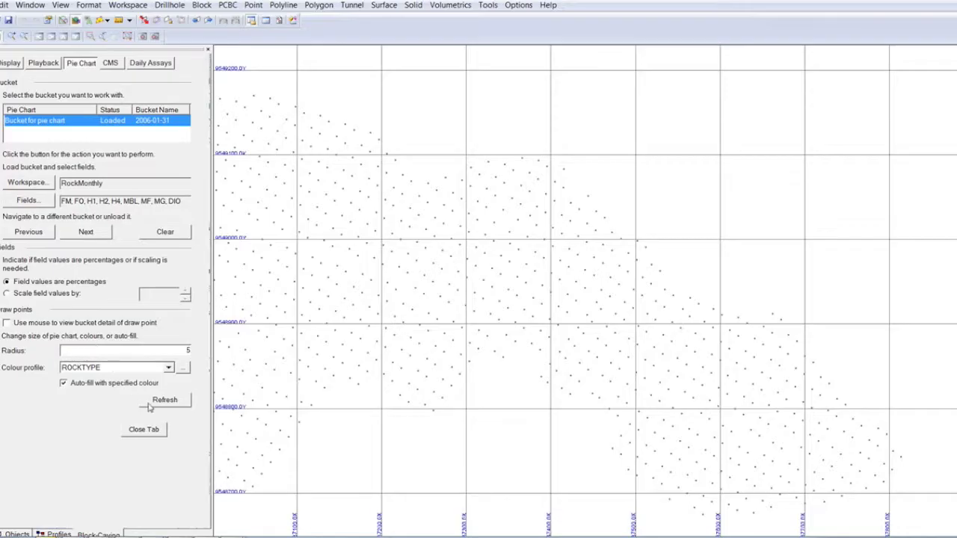
Plot the RockMonthly pie charts with radius 5 and the ROCKTYPE colour profile, and query a draw point's bucket details.
{"action": "left_click", "coordinate": [152, 404]}
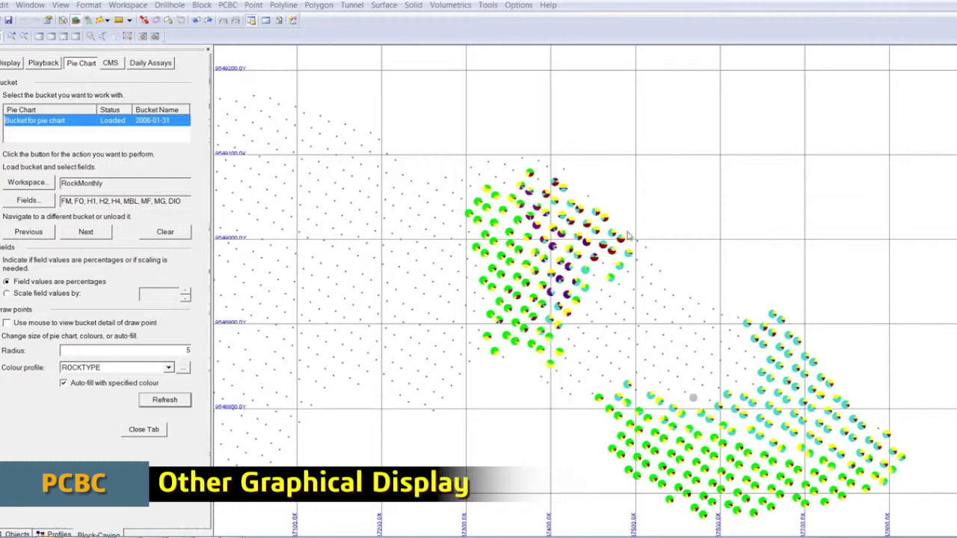
{"action": "left_click", "coordinate": [553, 296]}
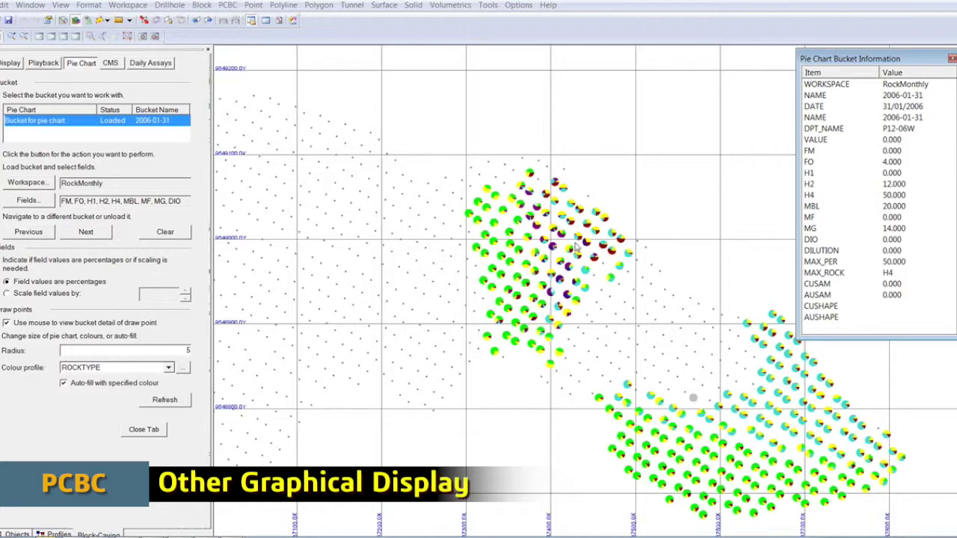